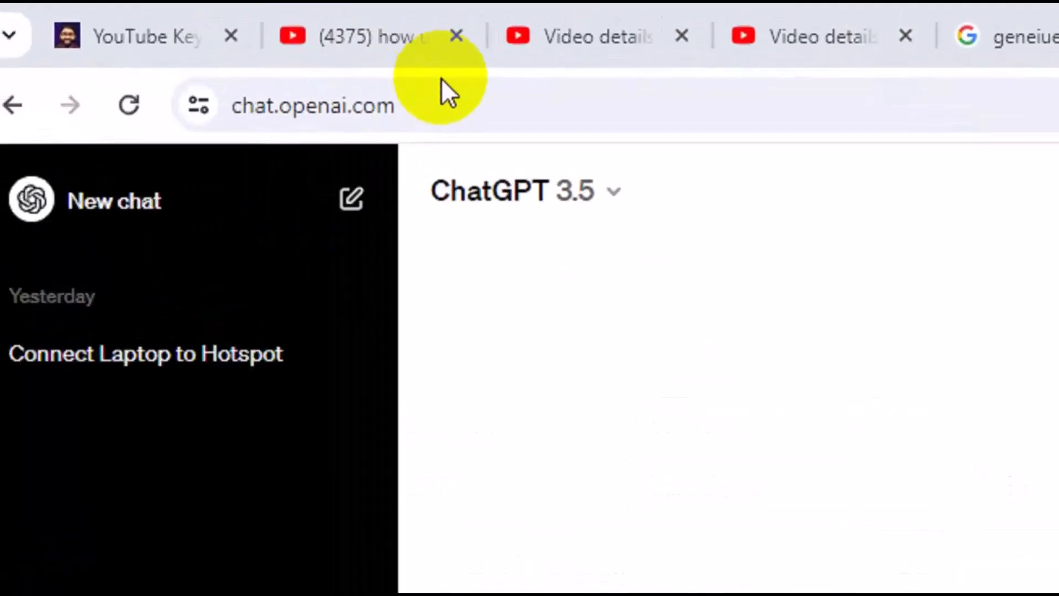
left_click(442, 106)
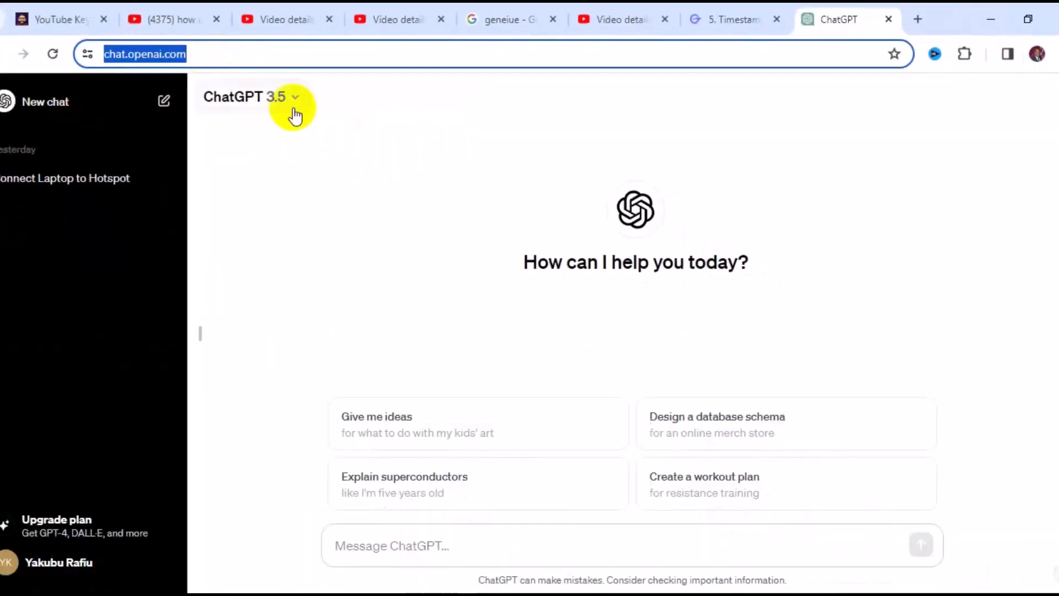
left_click_drag(337, 95, 216, 118)
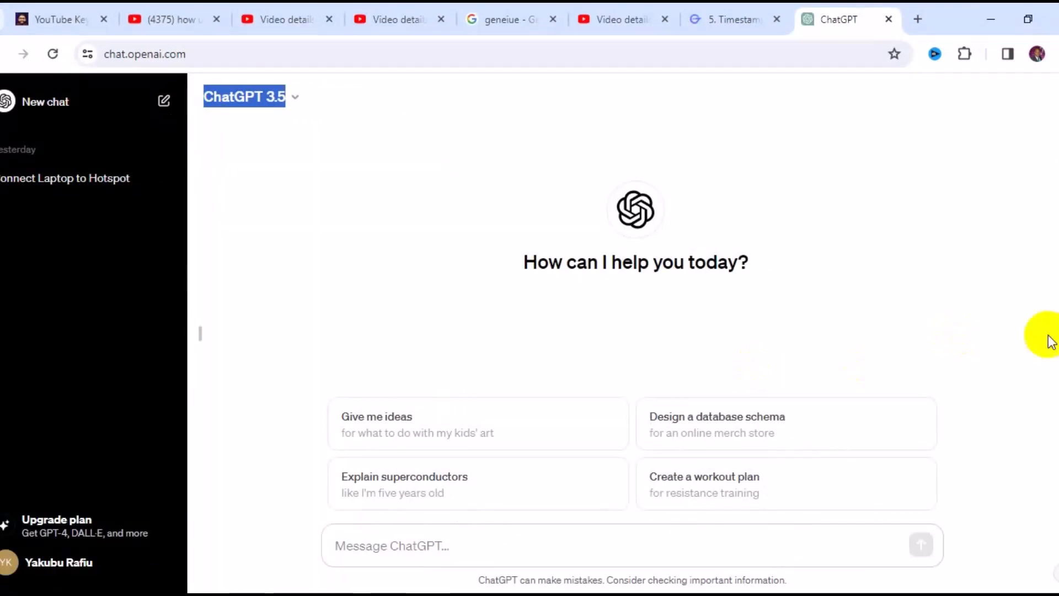
- Write the chat prompt "Can you write 10 perfect Tittle foa a youtube video google ads tutorial"
left_click(534, 556)
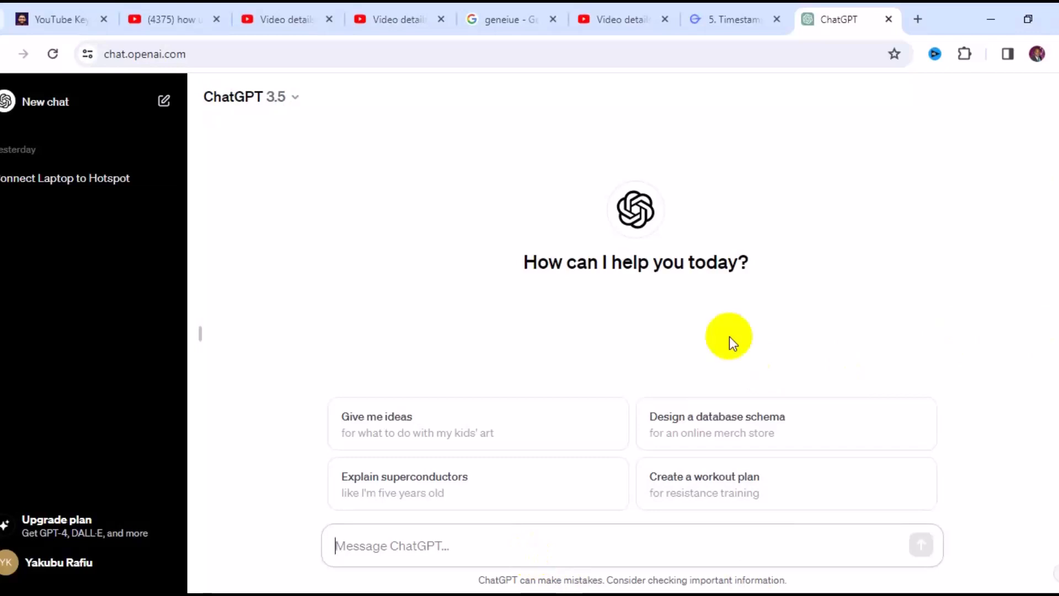
type("Can yi")
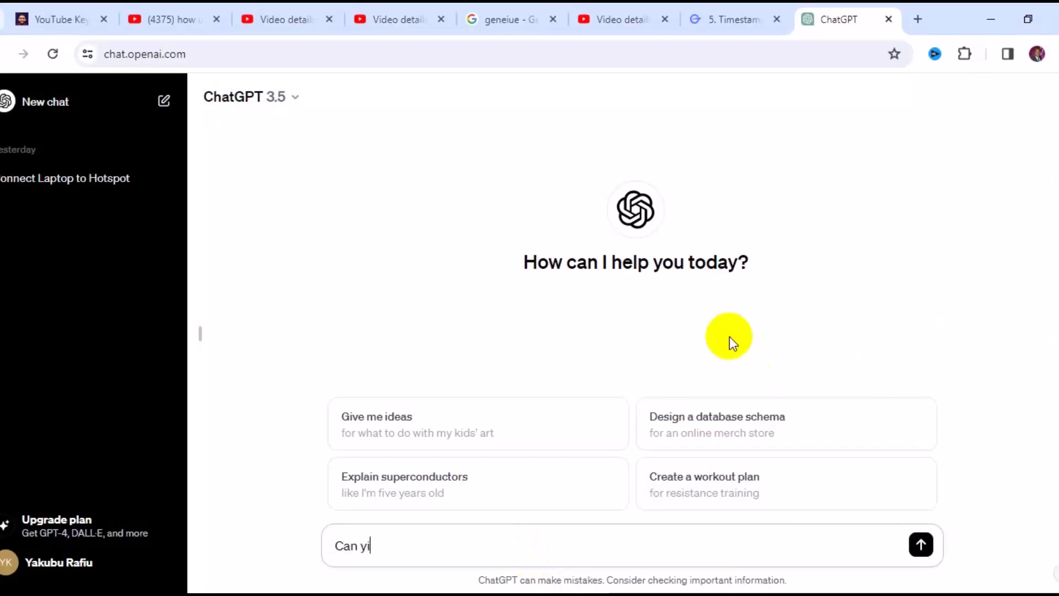
key("BackSpace")
type("ou write ")
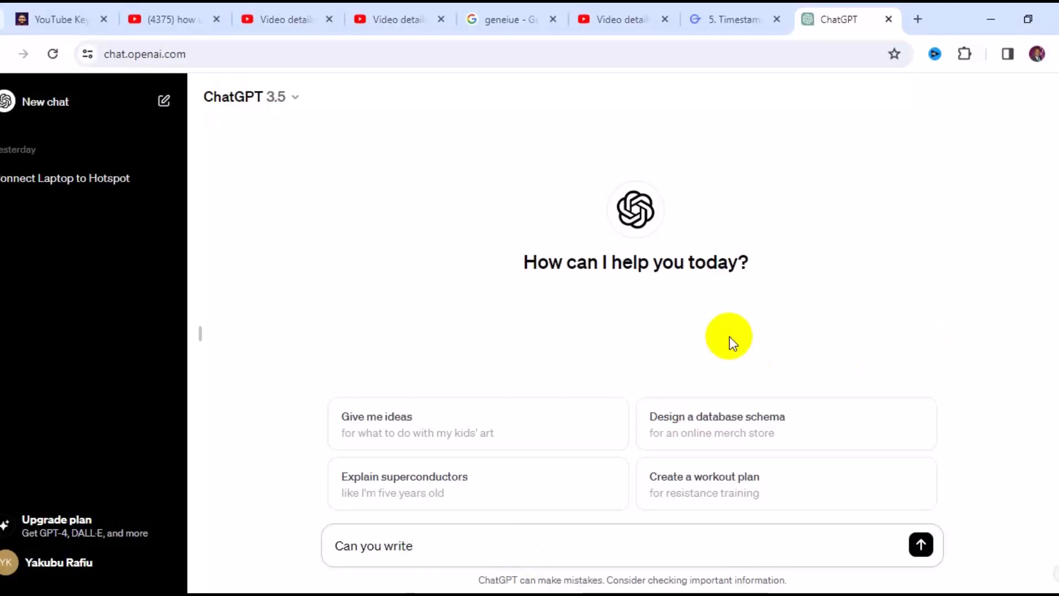
type("10 perfect Ti")
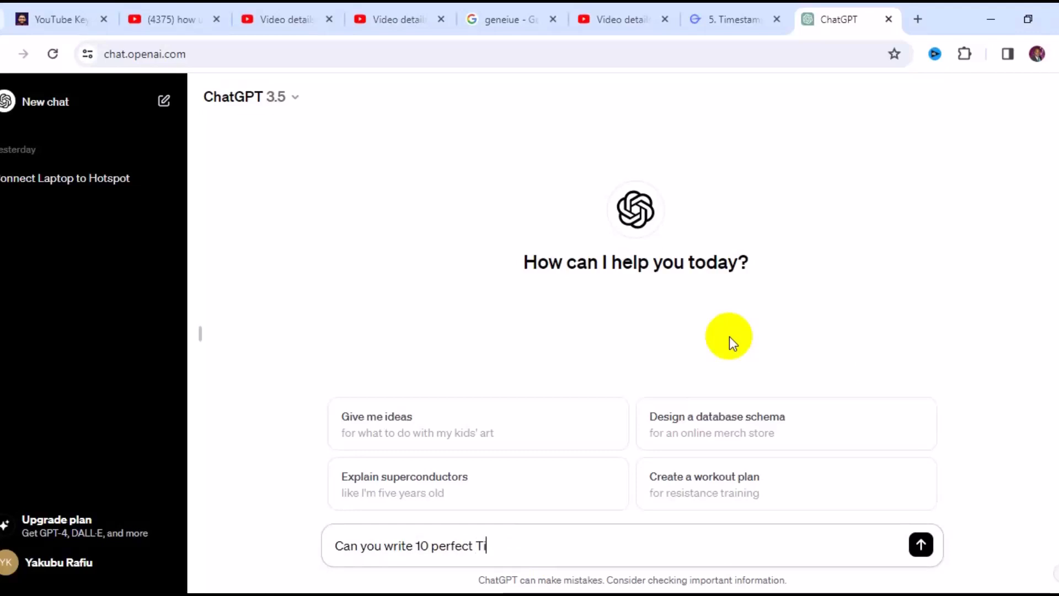
type("ttle foa a youtu")
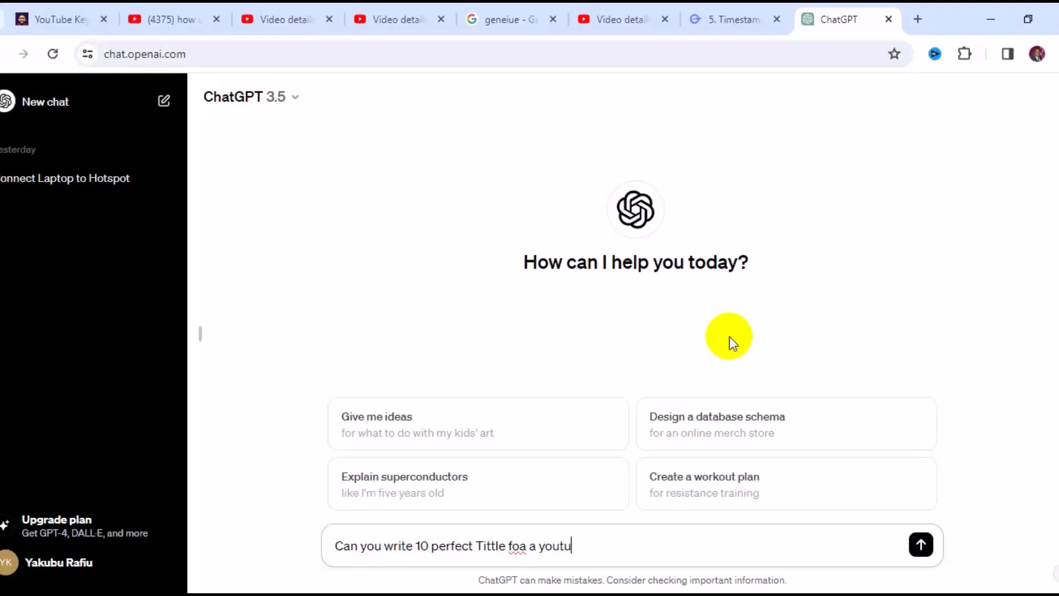
type("be video")
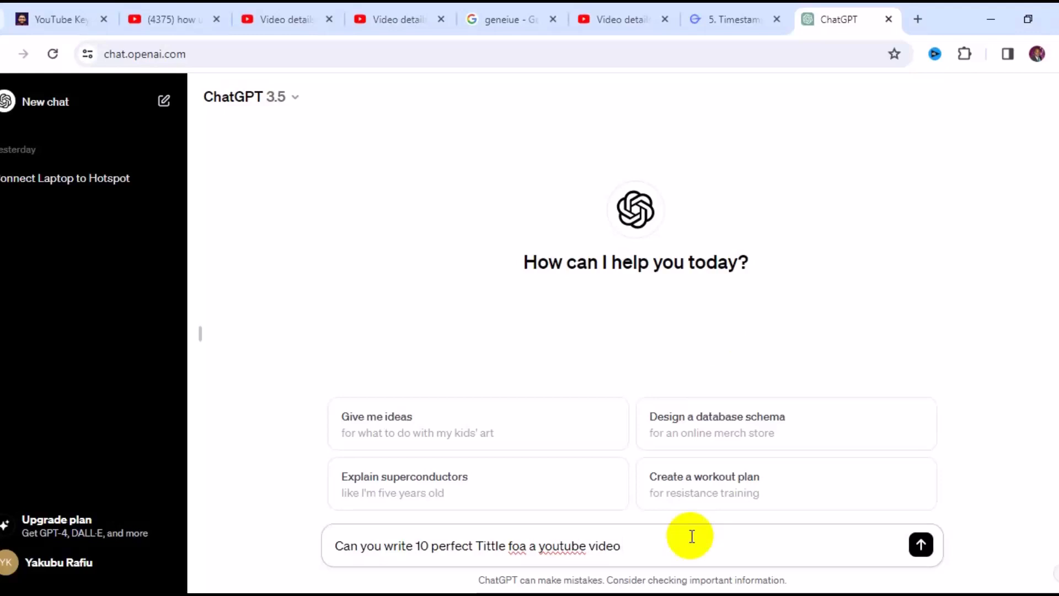
type("goo")
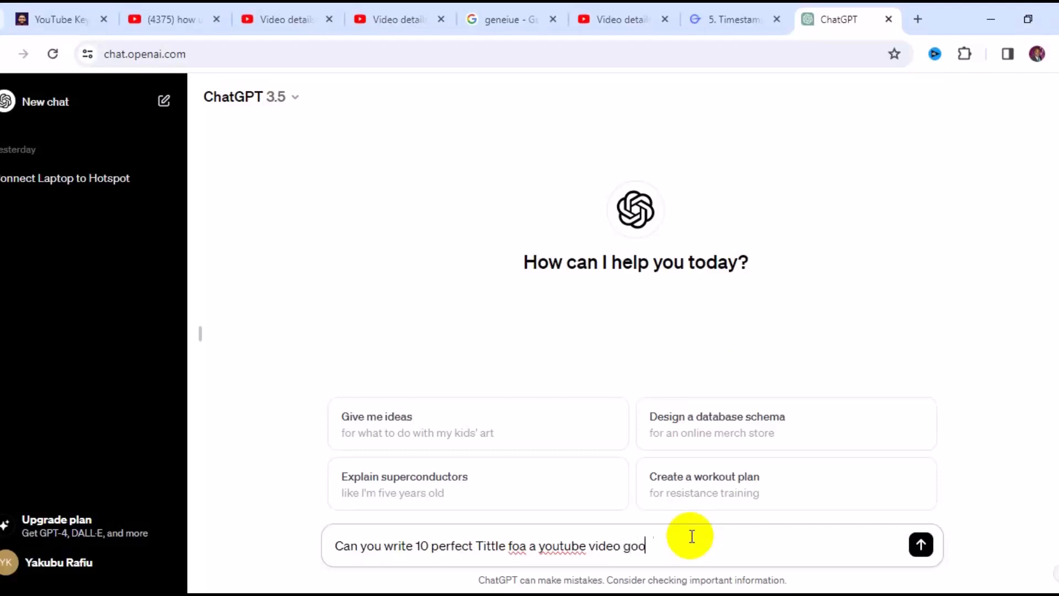
type("gle a")
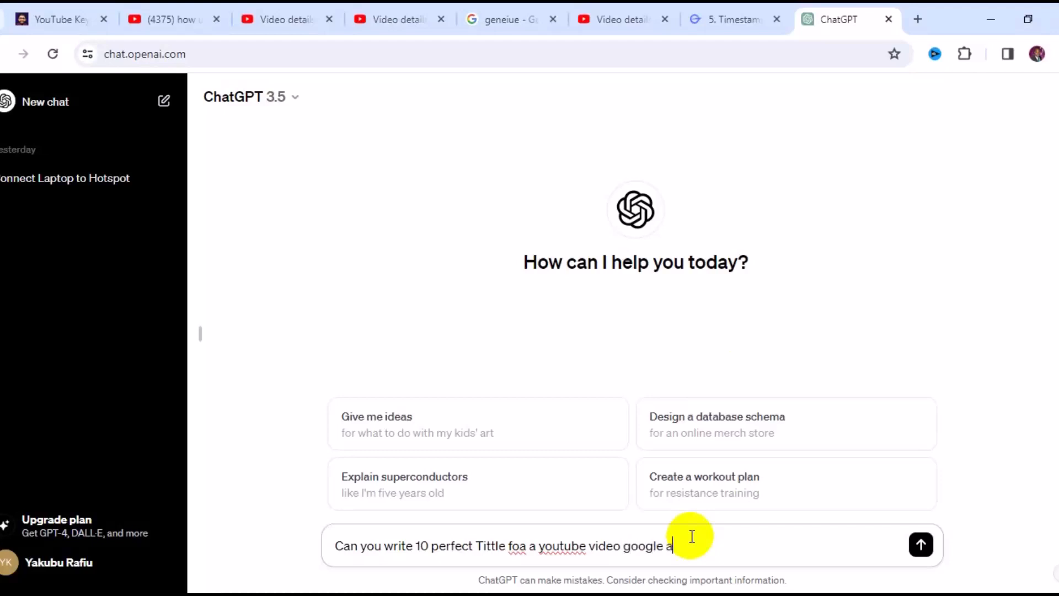
type("ds tutorial")
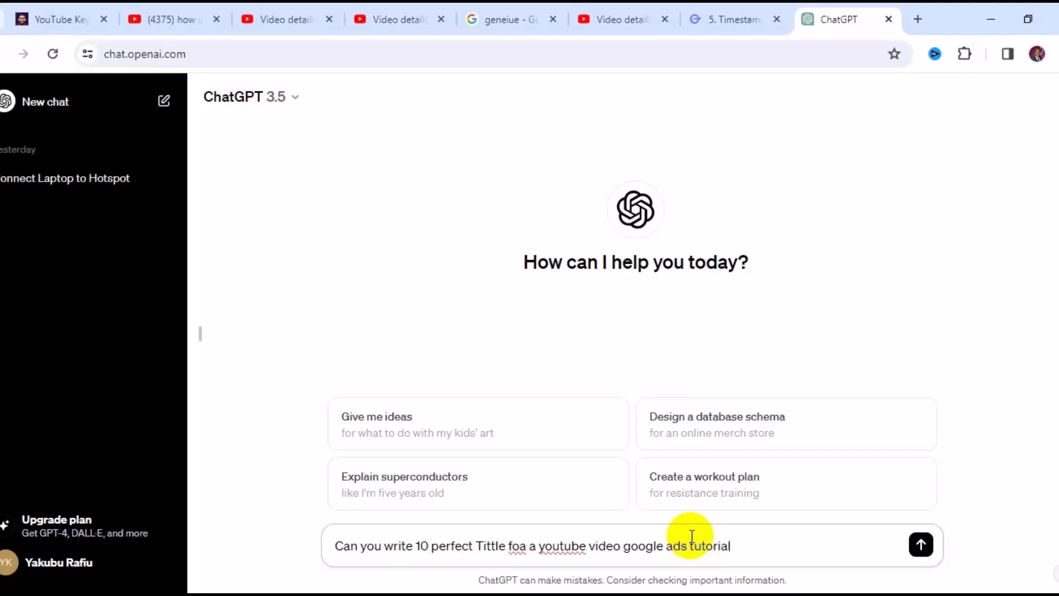
- Change the prompt's topic to "Google ads tutorial" in double quotes with a capital G, and send the prompt
type("\"")
left_click(626, 546)
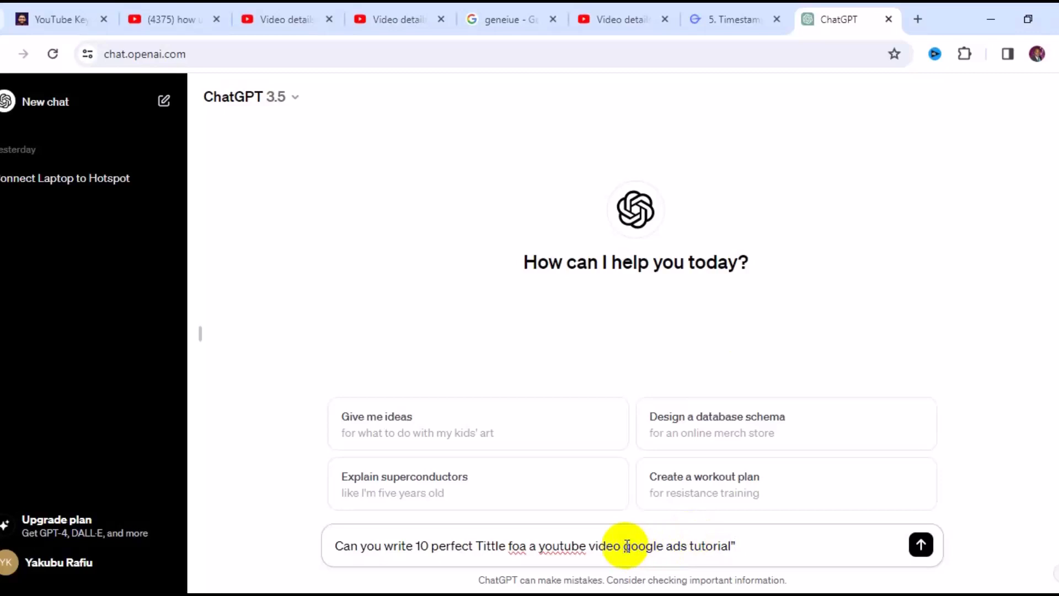
type("\"")
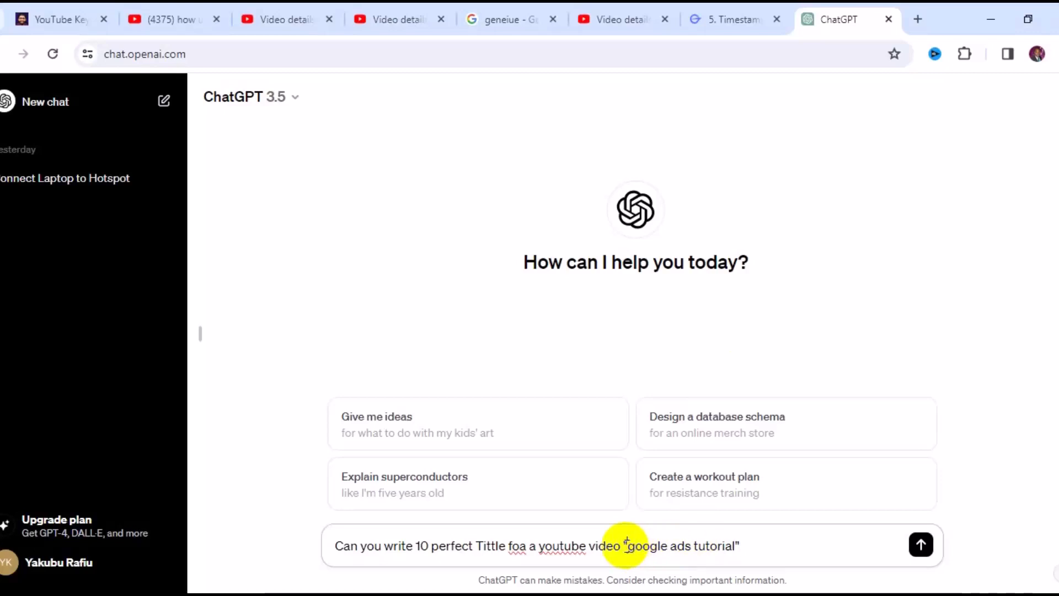
key("Delete")
type("G")
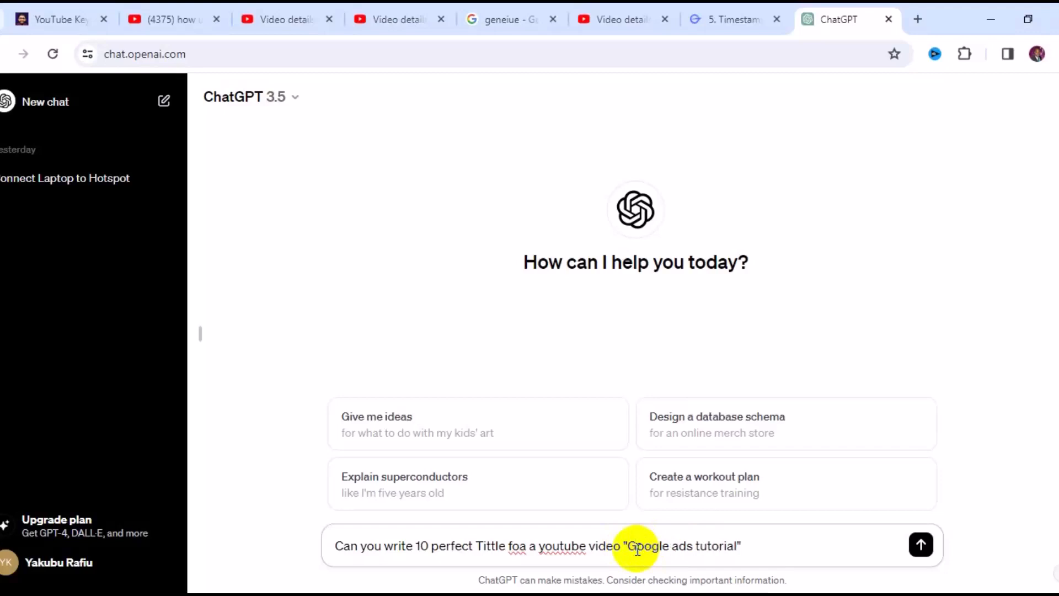
key("Return")
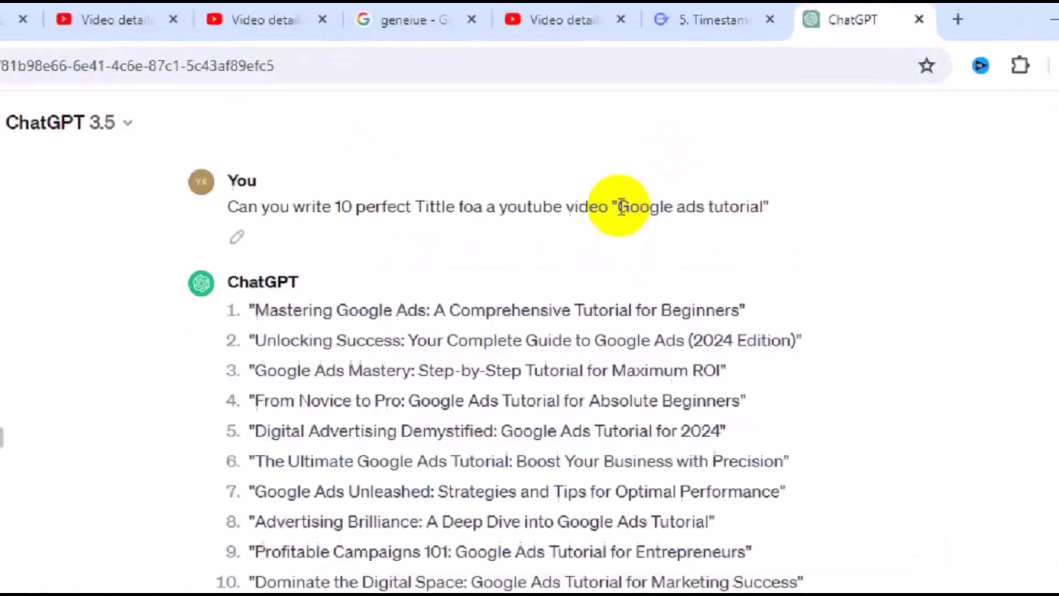
- Review the topic phrase in the sent prompt and the suggested titles, including the third one about Google Ads mastery
left_click_drag(664, 160, 766, 160)
left_click_drag(734, 285, 783, 253)
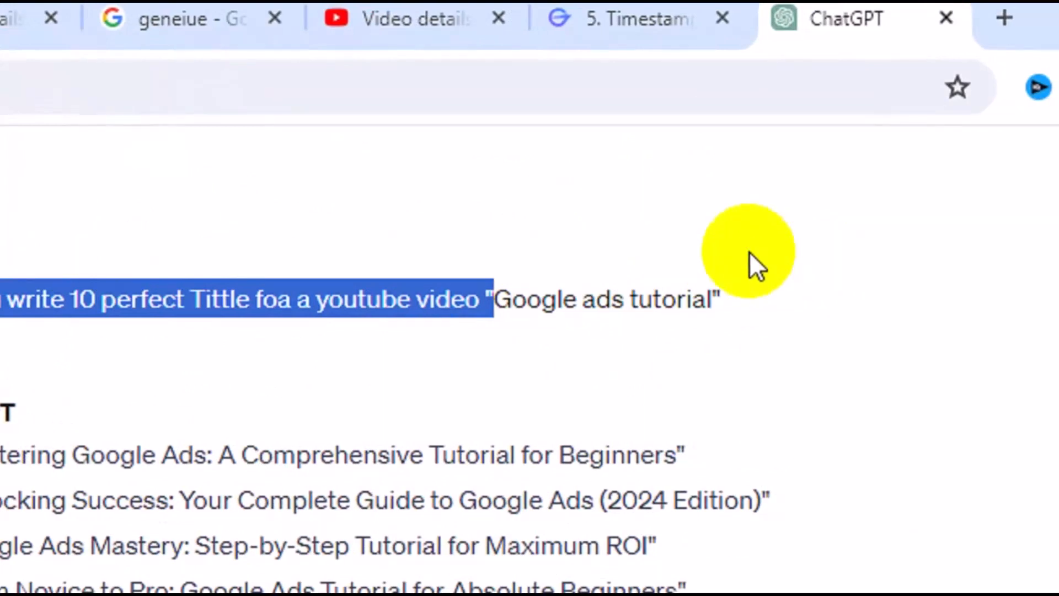
left_click(517, 317)
left_click_drag(501, 289, 766, 286)
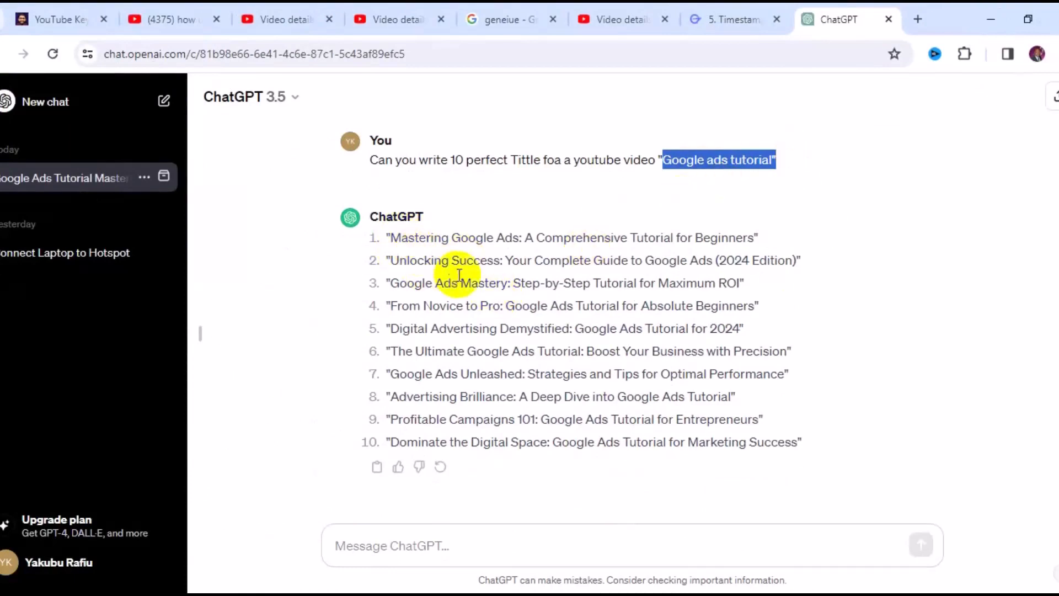
left_click(777, 351)
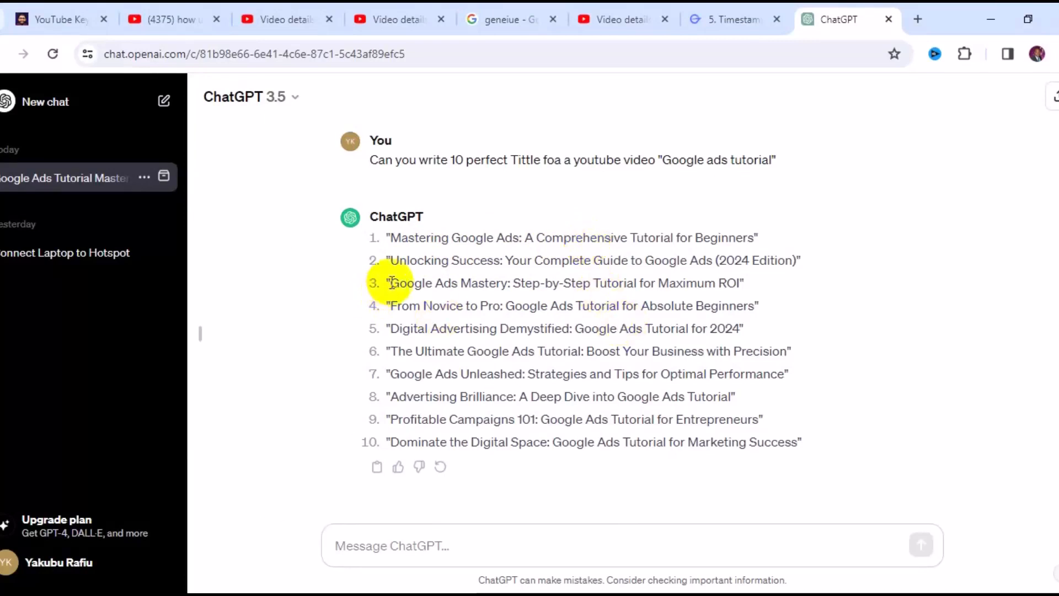
left_click_drag(391, 283, 745, 292)
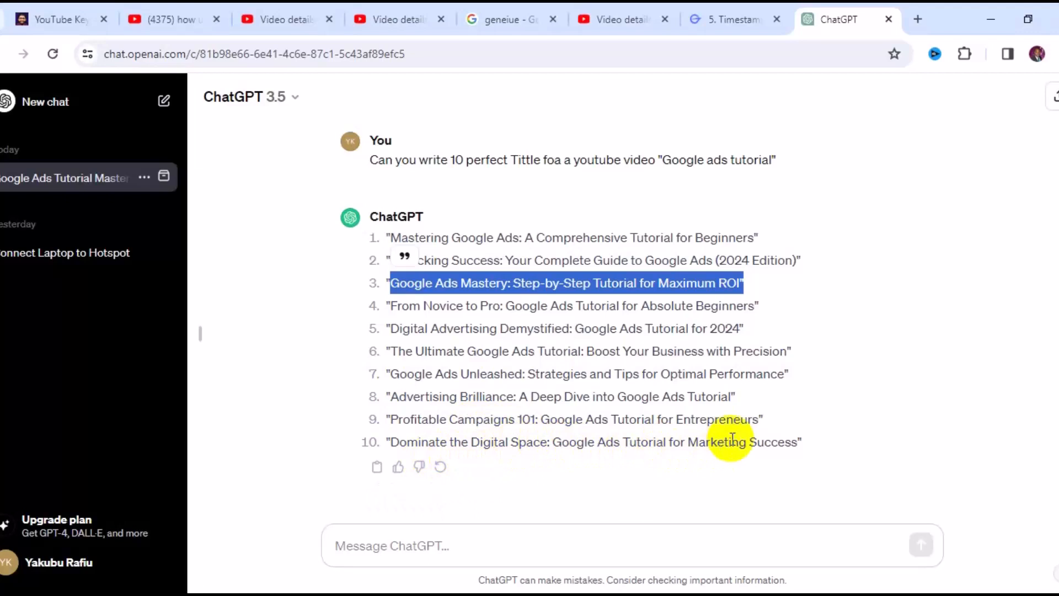
left_click(513, 288)
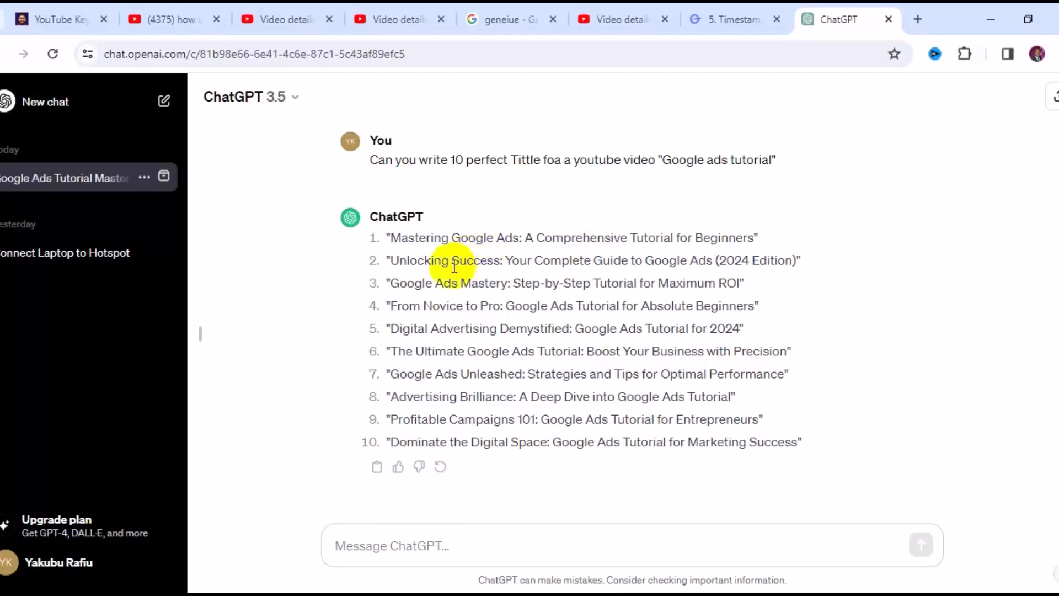
- Copy the first suggested title, "Mastering Google Ads: A Comprehensive Tutorial for Beginners", into a blank Notepad document as plain text
left_click_drag(390, 241, 757, 227)
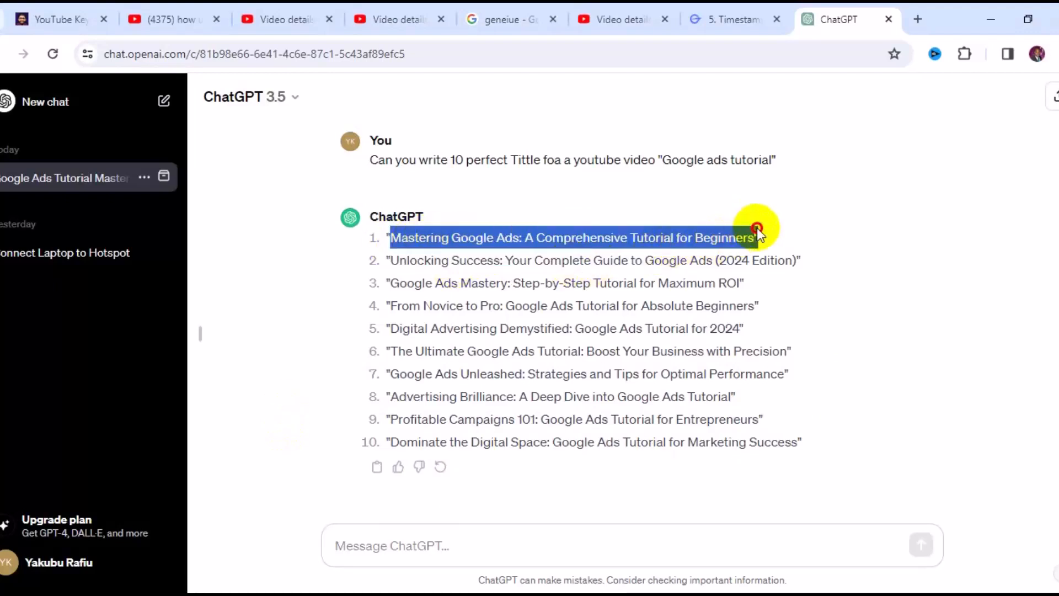
right_click(724, 242)
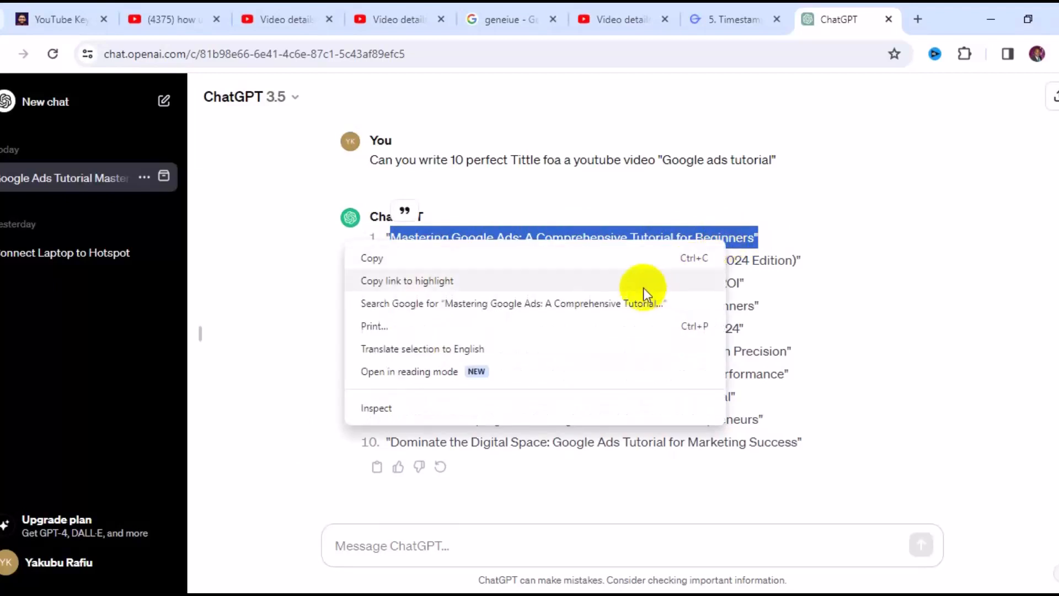
left_click(614, 271)
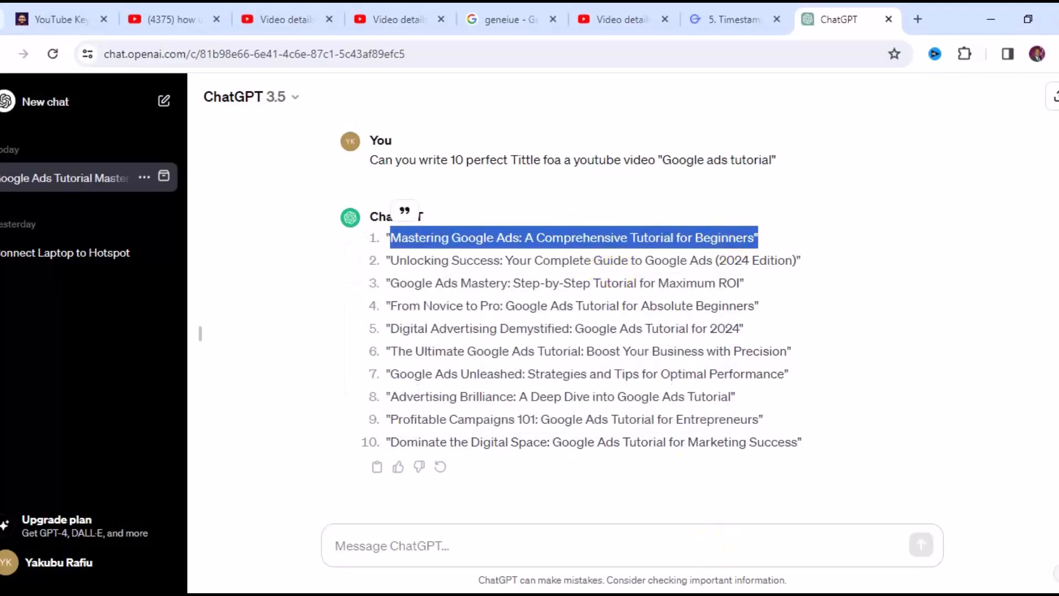
left_click(779, 554)
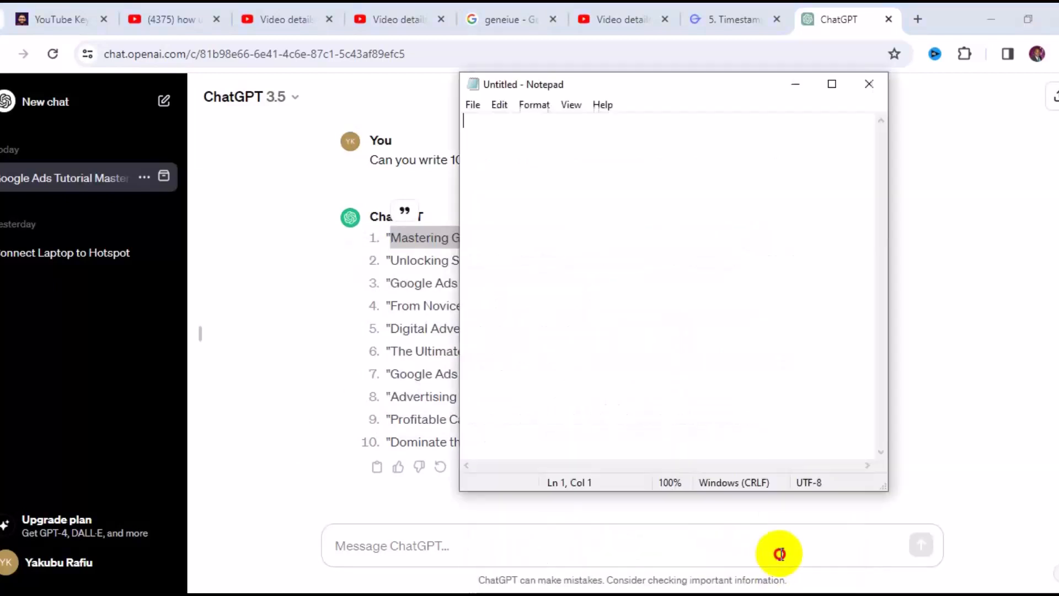
key("ctrl+v")
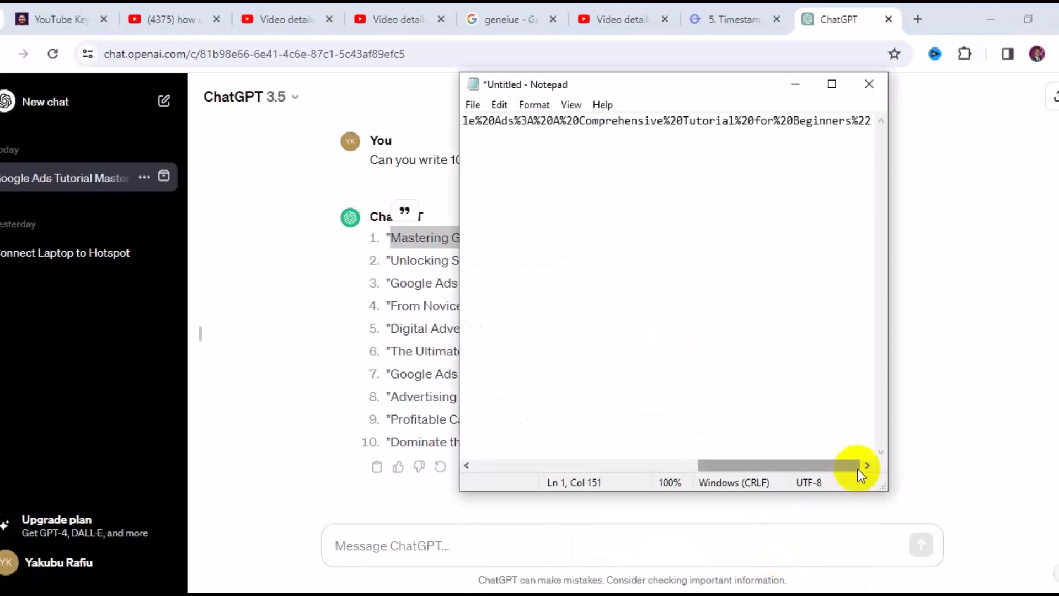
key("ctrl+z")
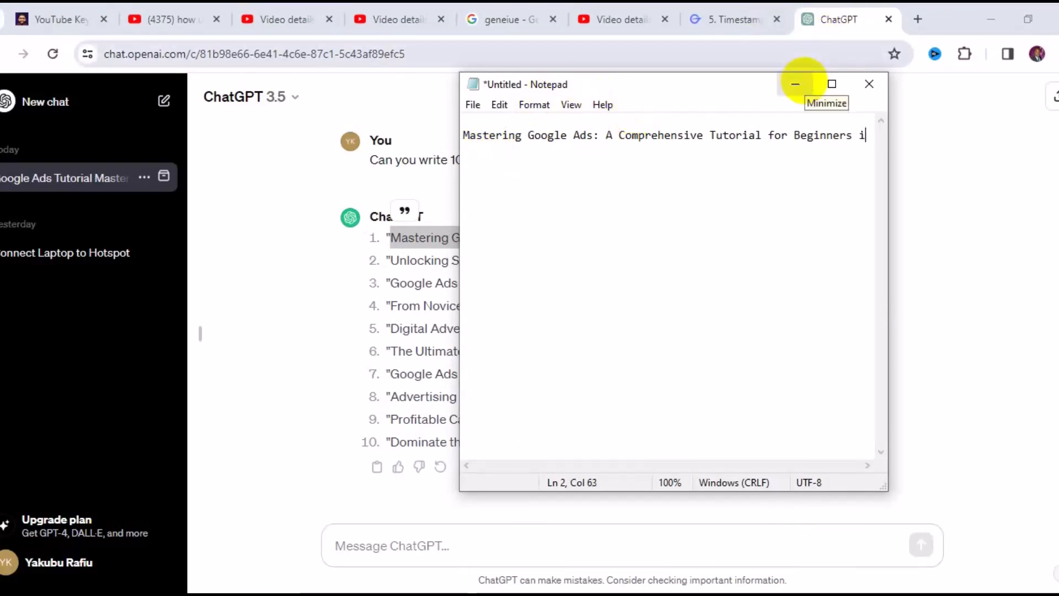
- Append "in 2024" to the title in Notepad and maximize the Notepad window
type("in ")
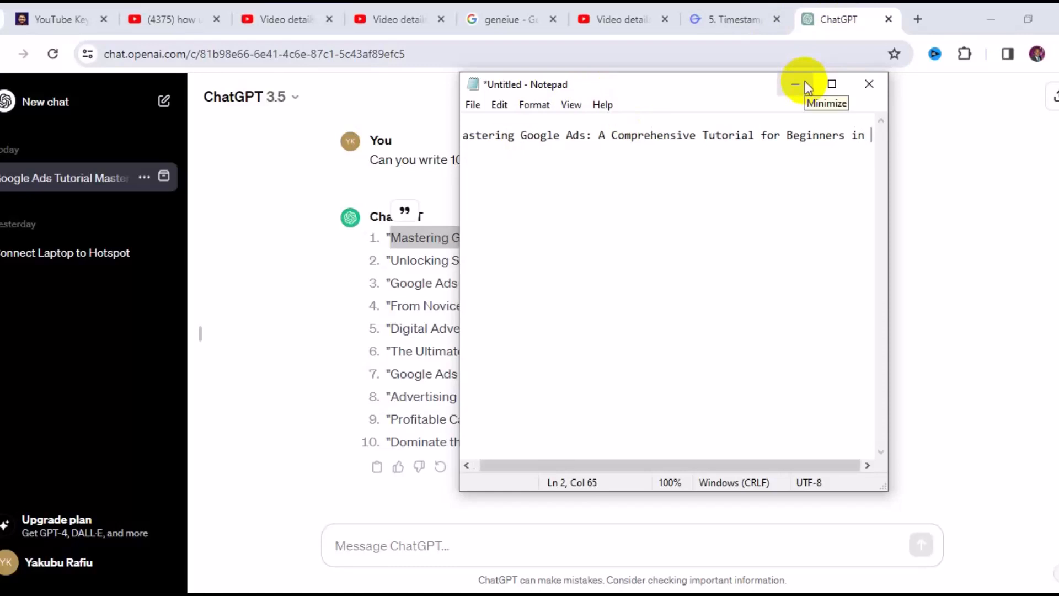
type("2024")
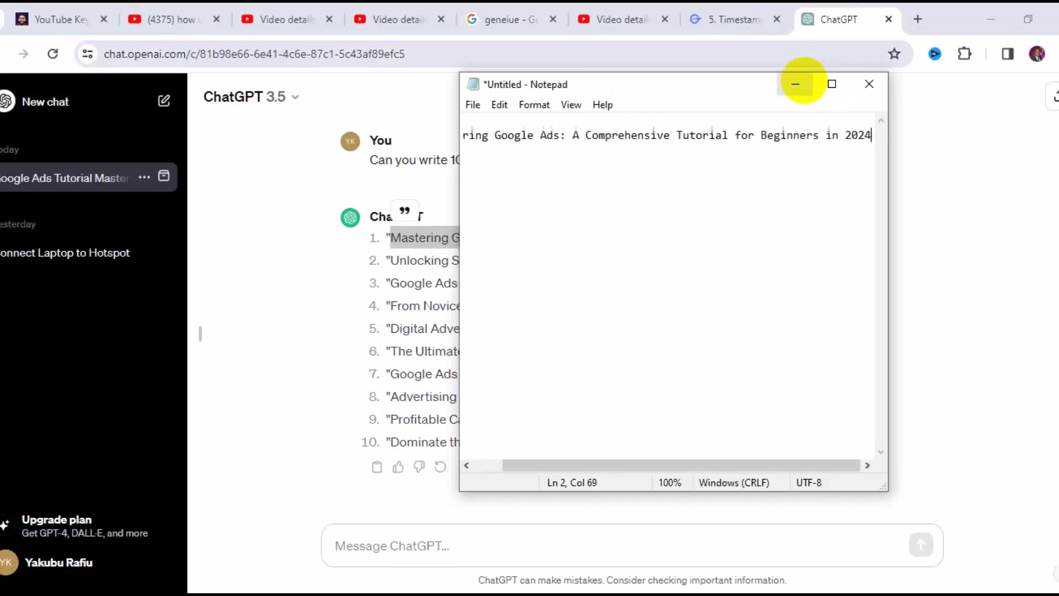
left_click(833, 83)
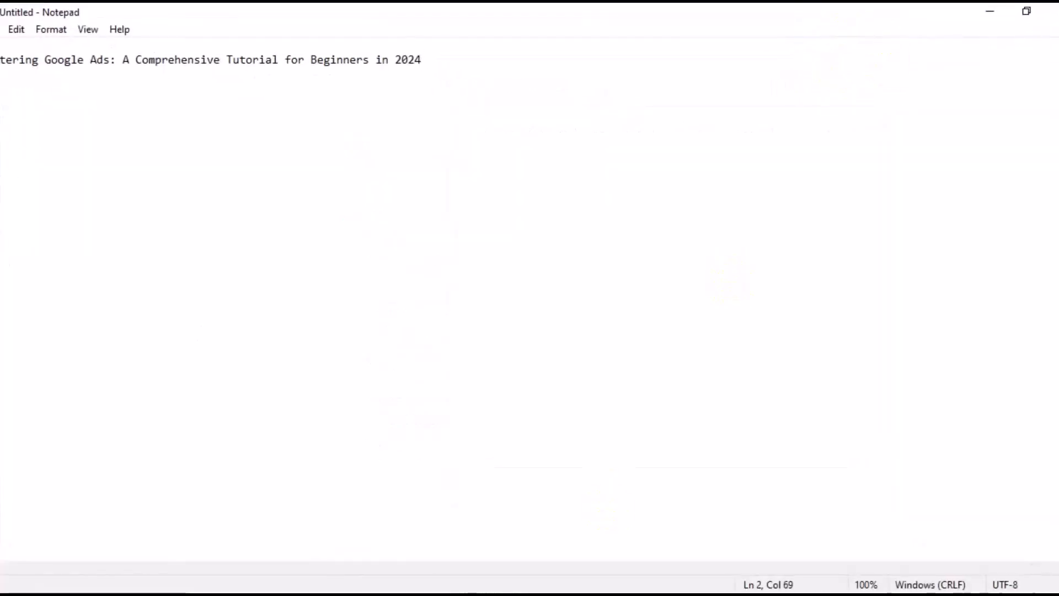
- Copy the third ChatGPT title, "Google Ads Mastery: Step-by-Step Tutorial for Maximum ROI", onto a new line in the untitled Notepad document
left_click(386, 594)
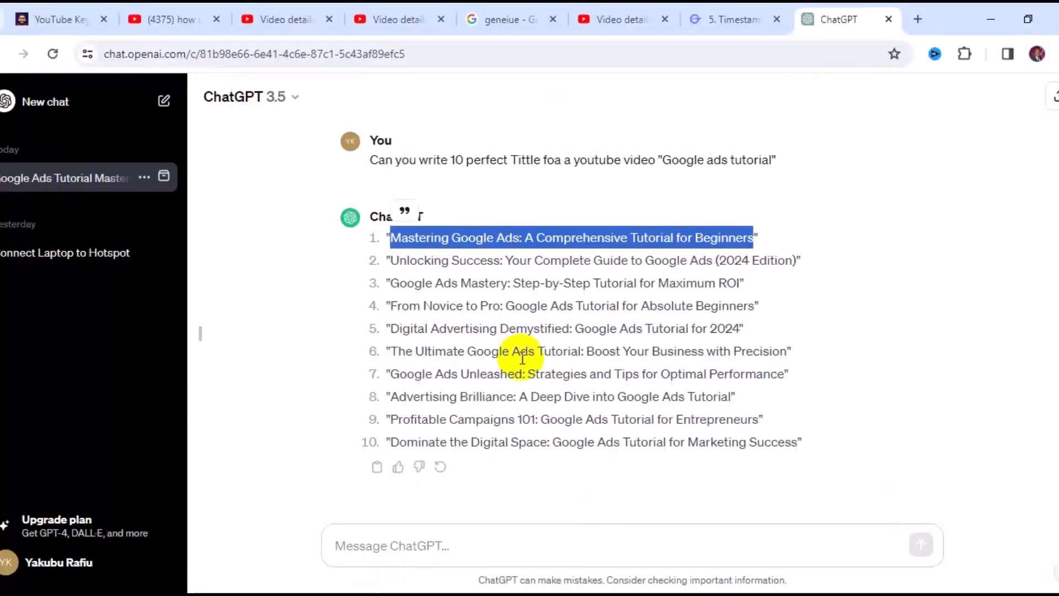
left_click_drag(389, 283, 743, 284)
key("ctrl+c")
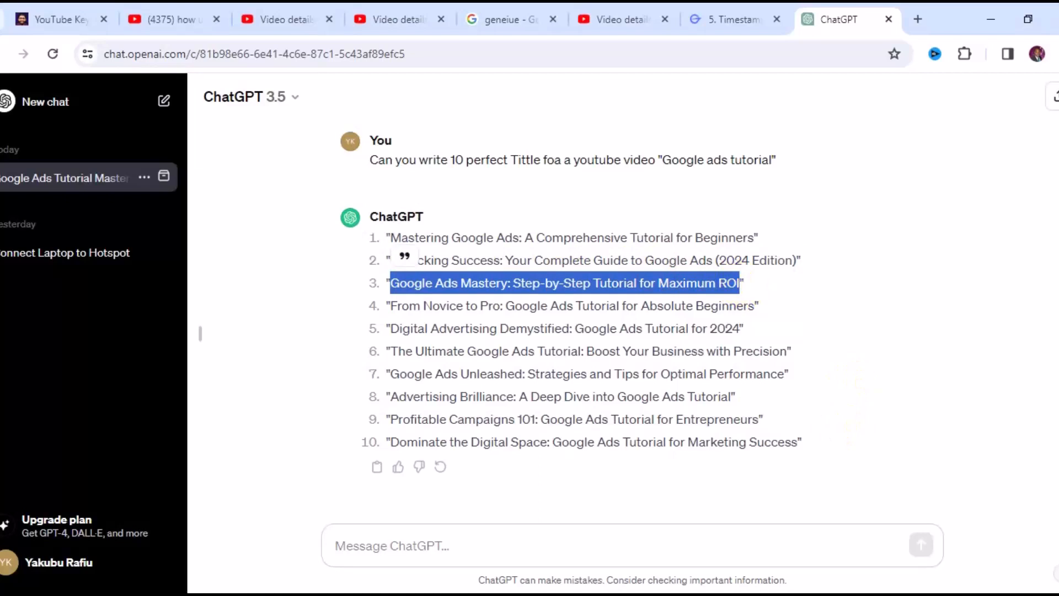
mouse_move(668, 595)
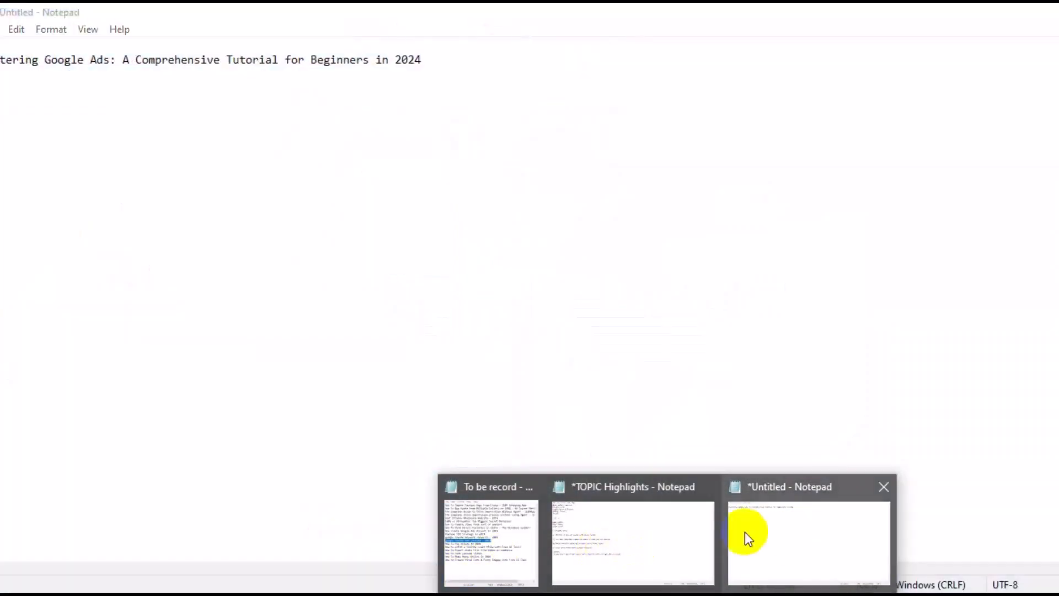
left_click(745, 532)
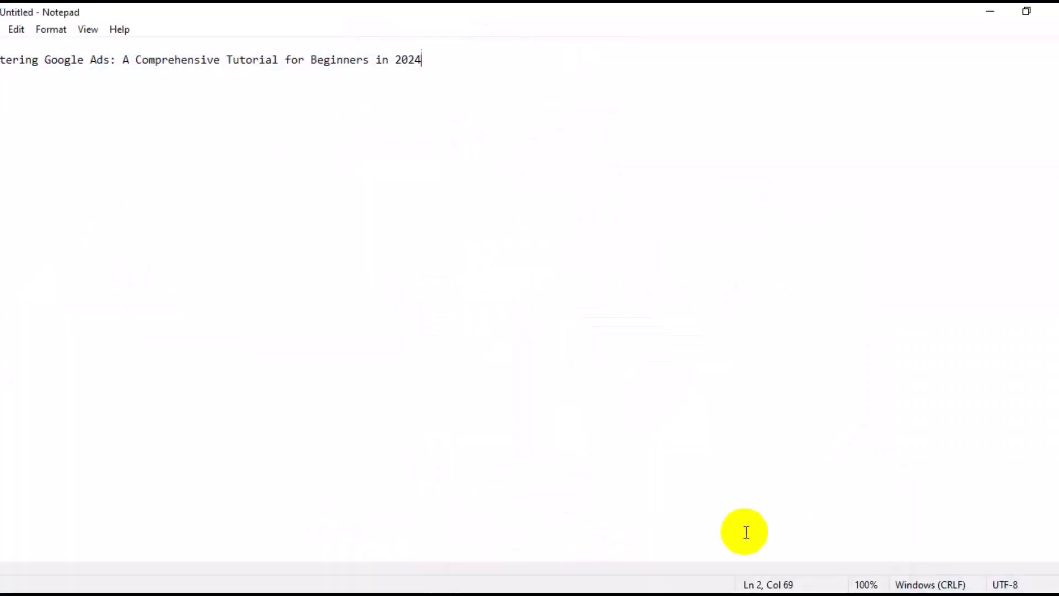
key("Return")
key("ctrl+v")
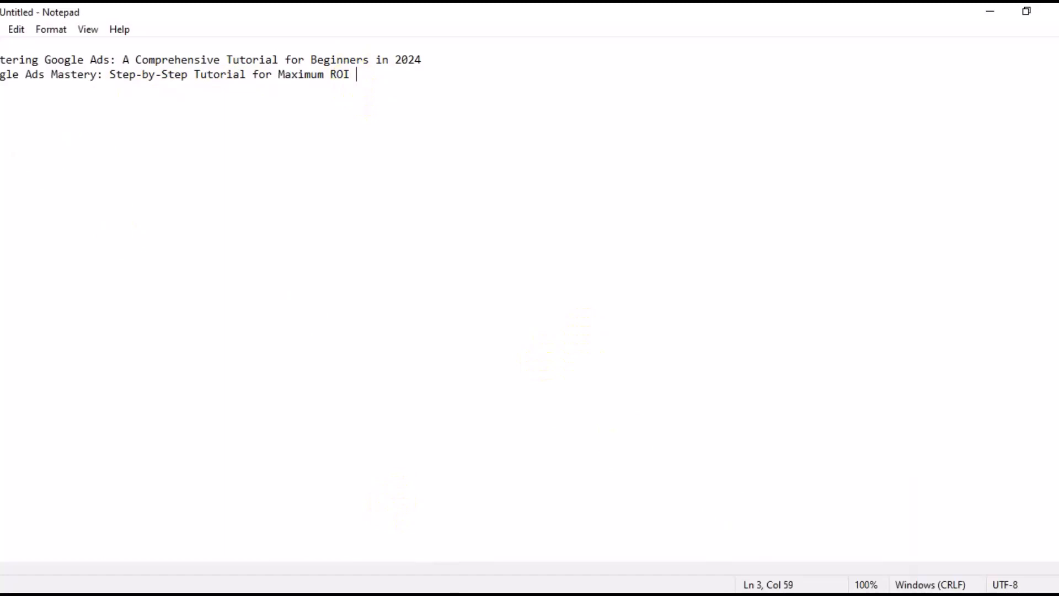
- Copy the fourth ChatGPT title, "From Novice to Pro: Google Ads Tutorial for Absolute Beginners", onto a new line in the untitled Notepad document
key("alt+Tab")
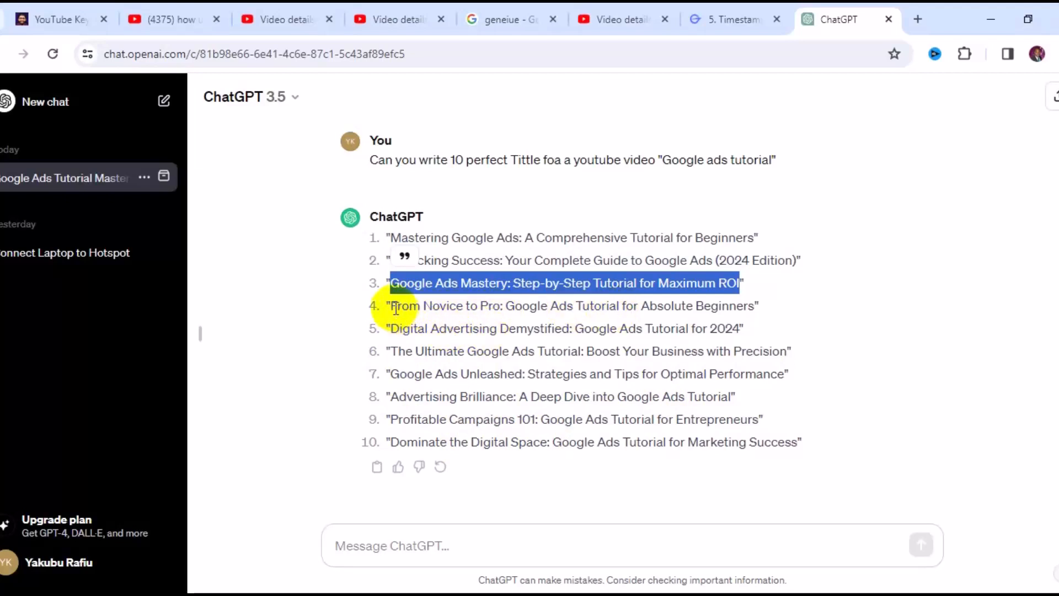
left_click_drag(393, 308, 731, 306)
key("ctrl+c")
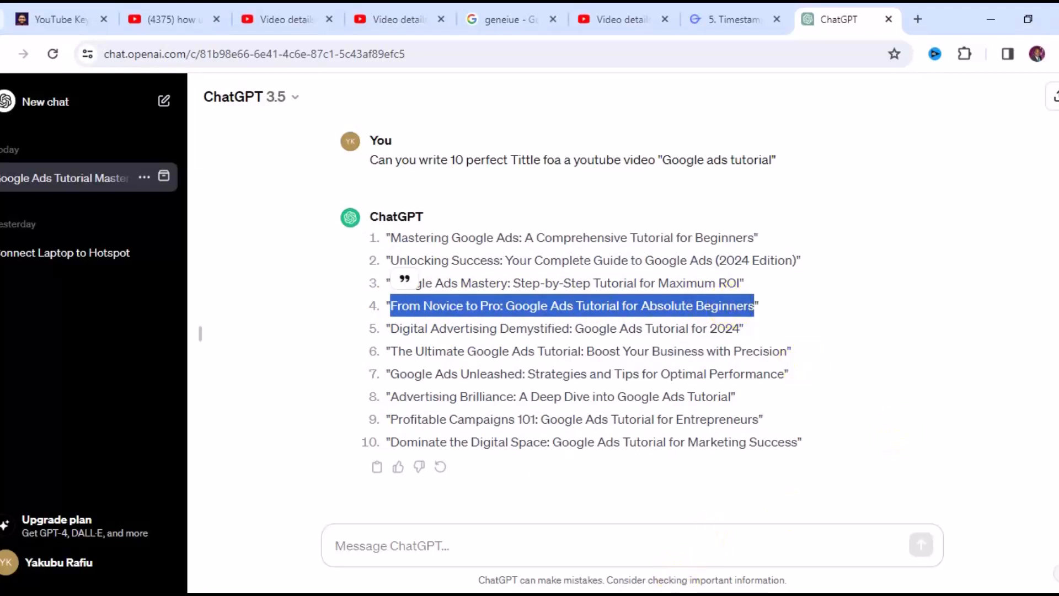
left_click(763, 561)
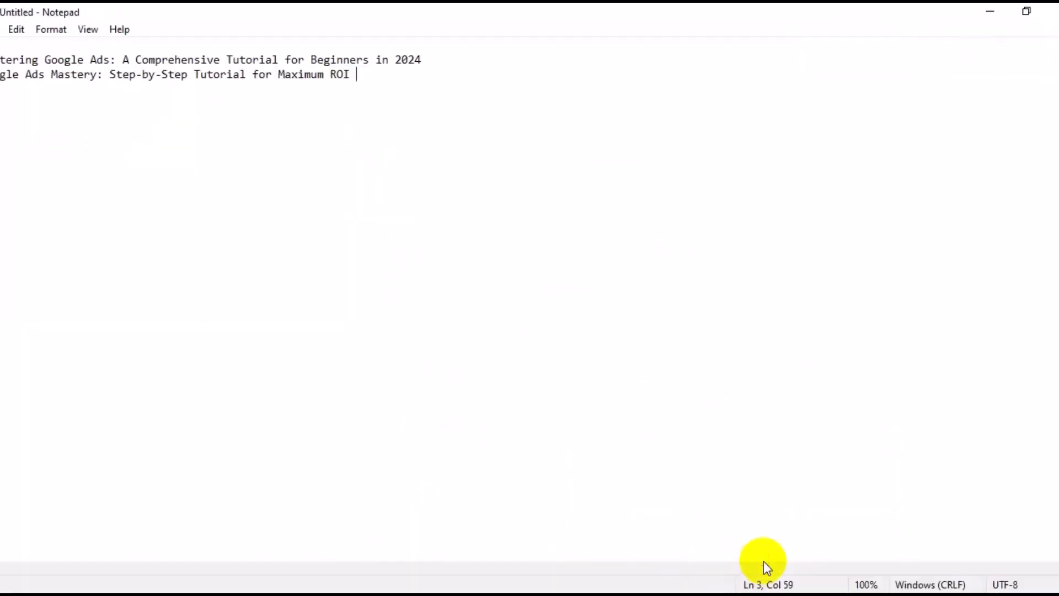
key("Return")
key("ctrl+v")
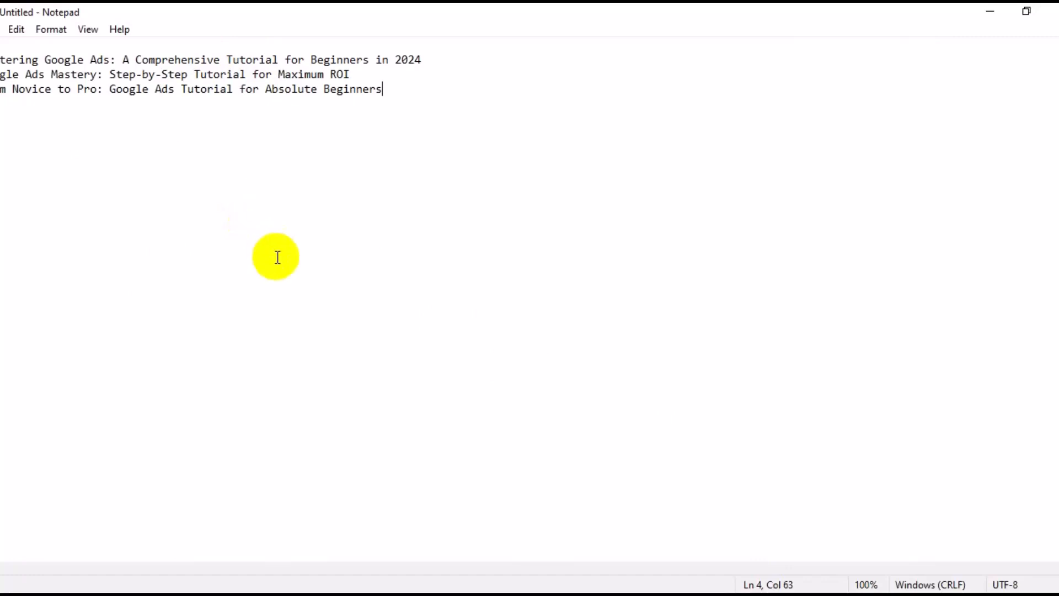
- Switch back to ChatGPT and send the prompt "can you please generate hashtag for the above tittle?"
key("alt+Tab")
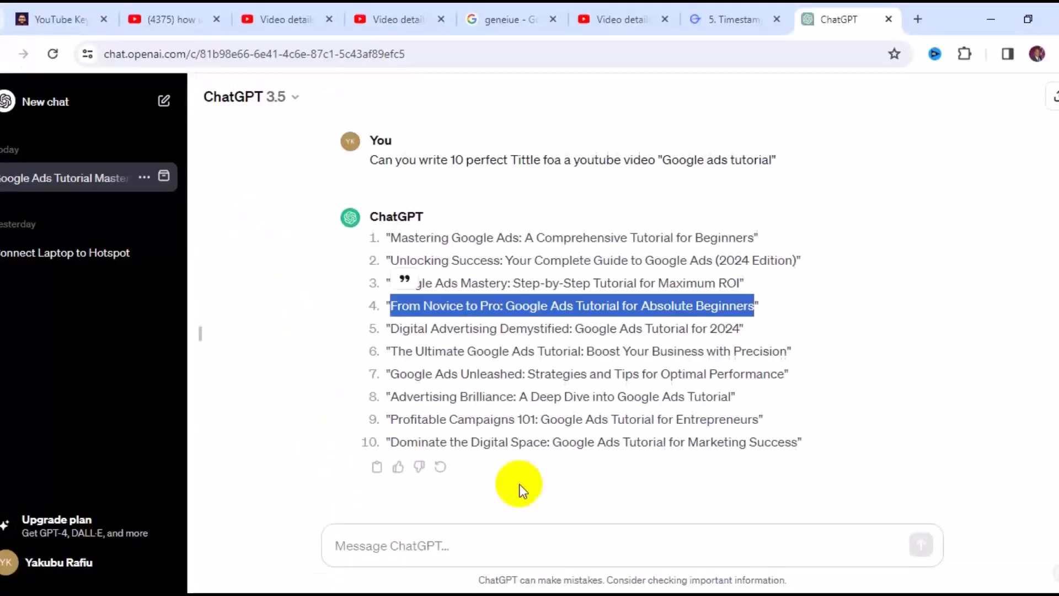
left_click(470, 542)
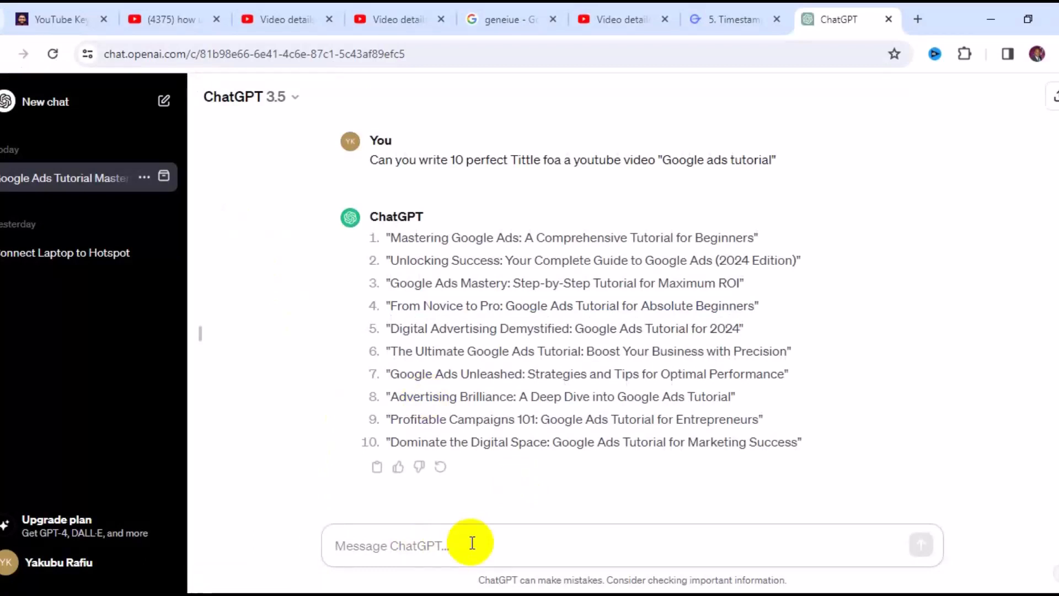
type("can ")
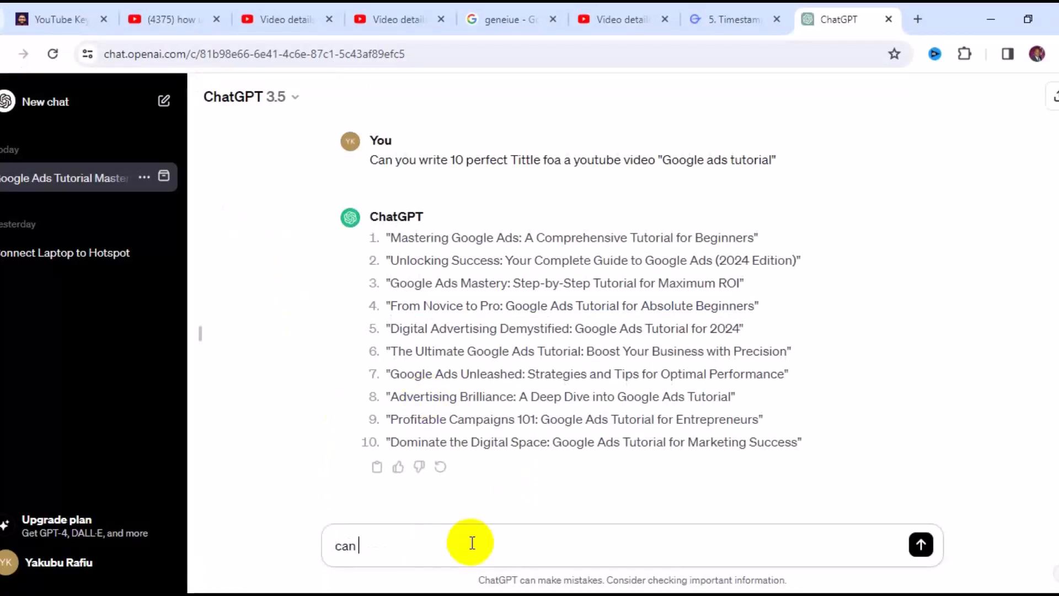
type("you please gene")
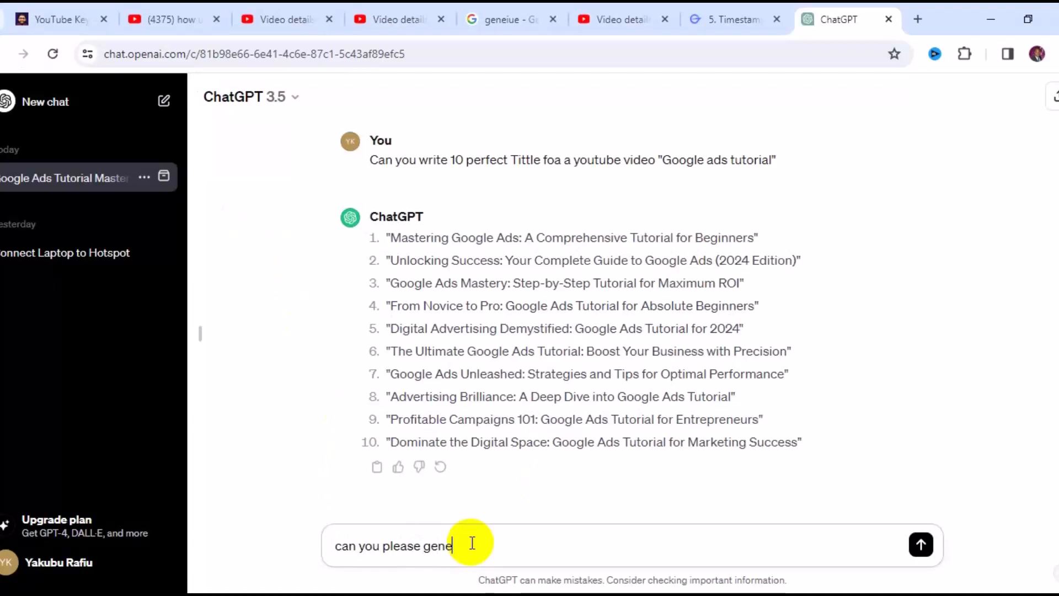
type("rate hashtag ")
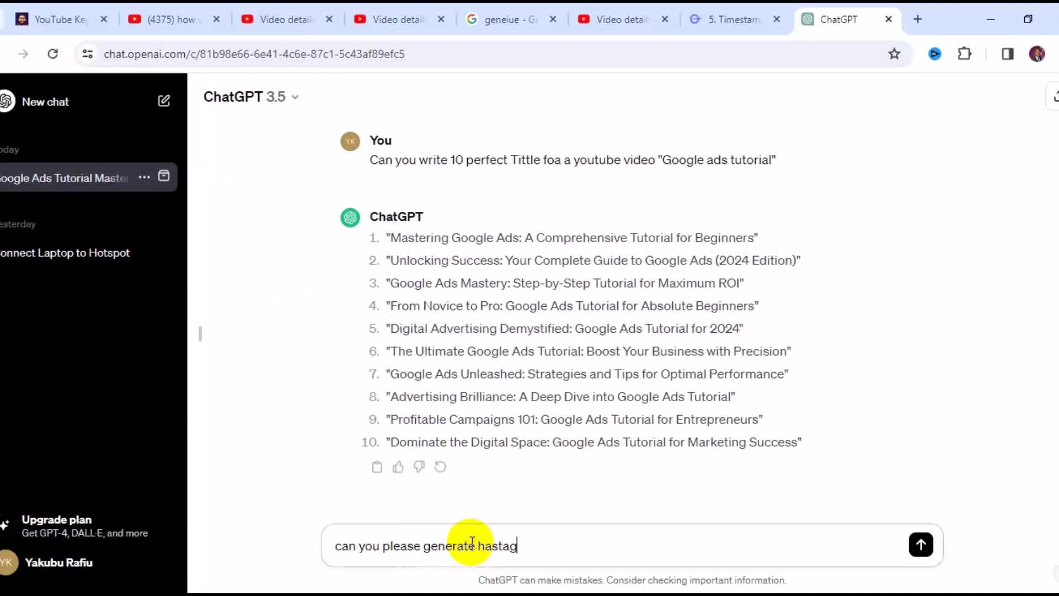
type("for the above ti")
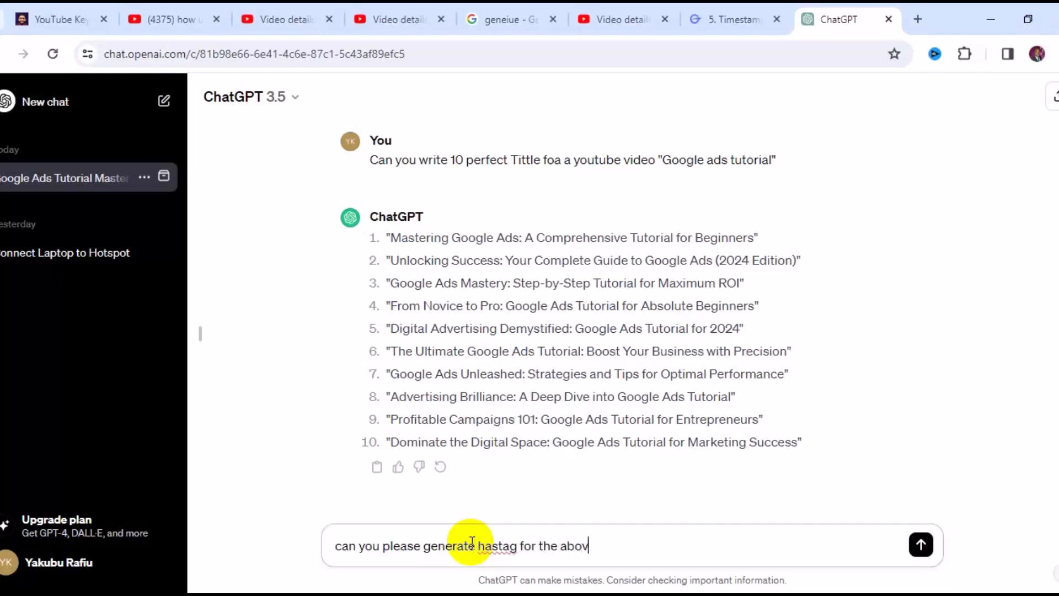
type("t")
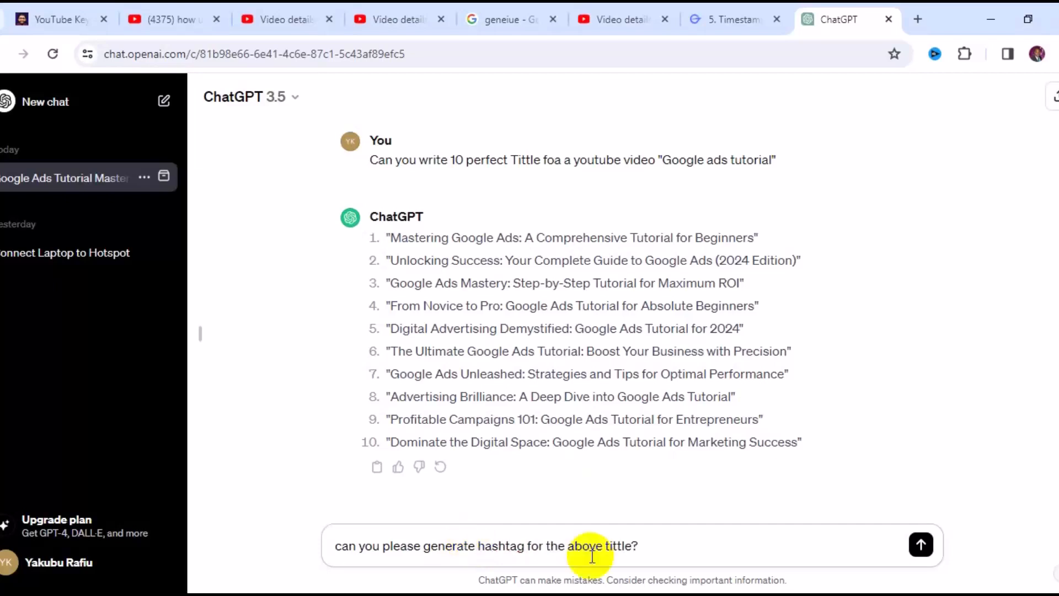
key("Return")
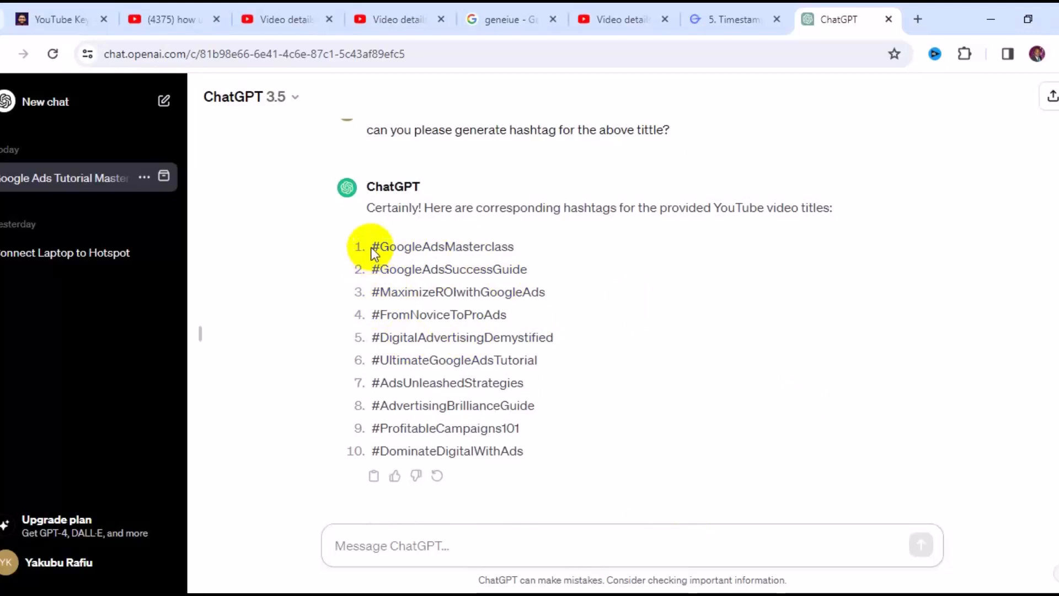
- Copy all ten ChatGPT hashtags, #GoogleAdsMasterclass through #DominateDigitalWithAds, below the titles in the untitled Notepad document
left_click_drag(370, 247, 524, 445)
key("ctrl+c")
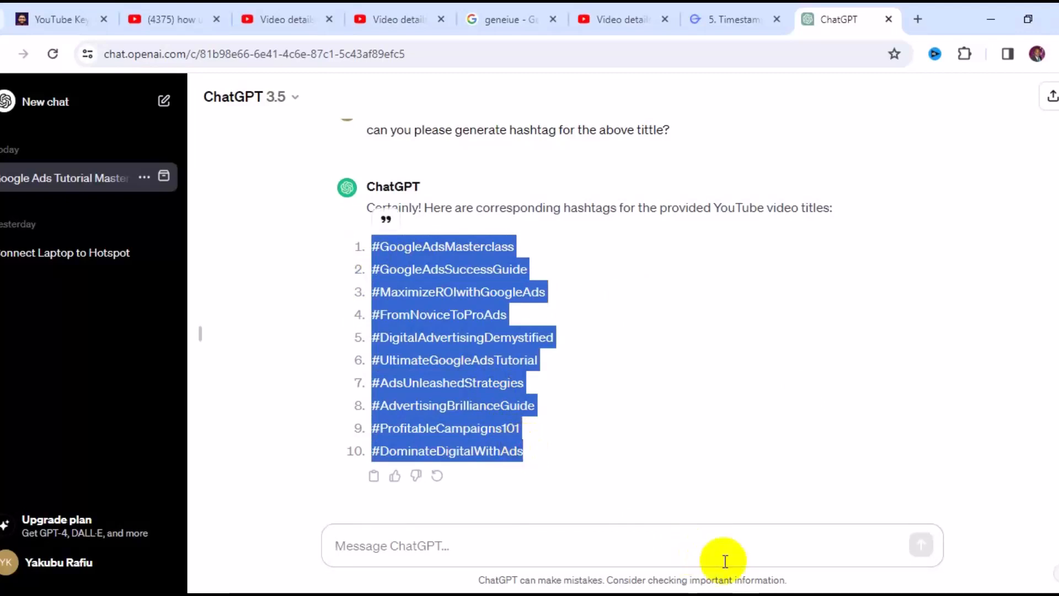
mouse_move(723, 593)
left_click(800, 521)
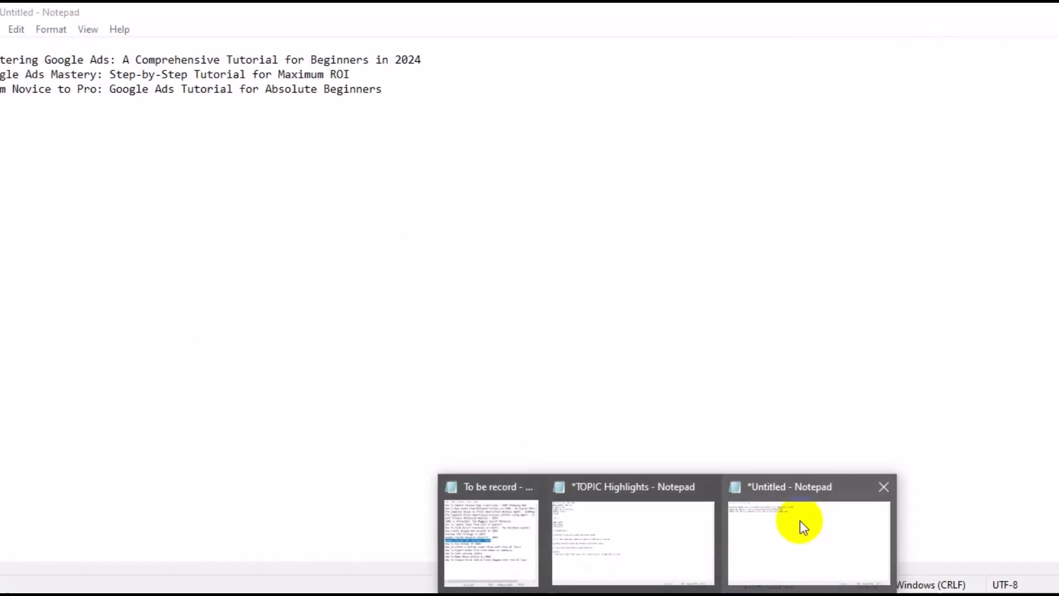
key("Return")
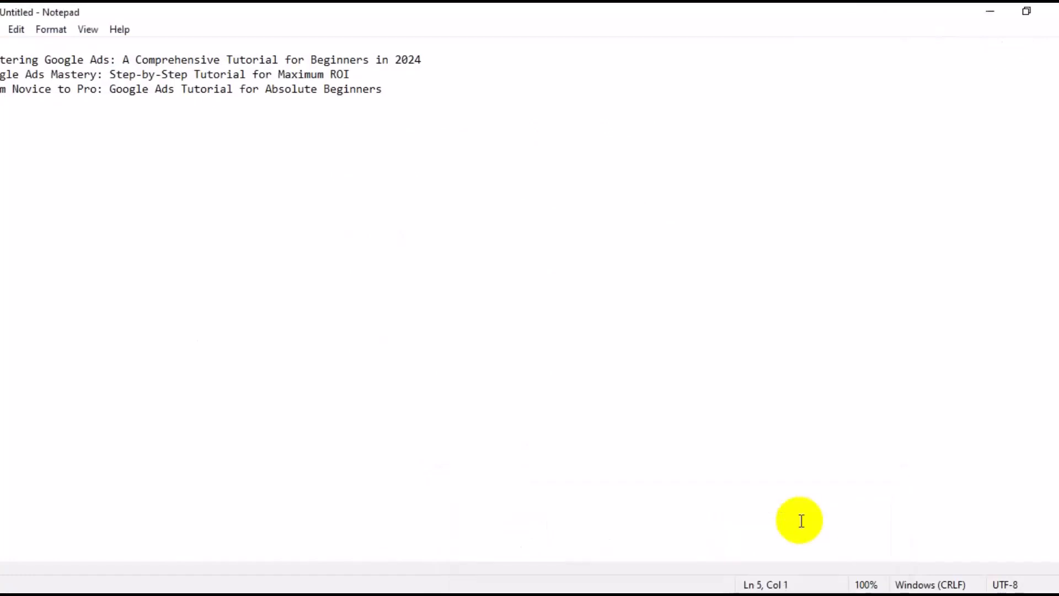
key("ctrl+v")
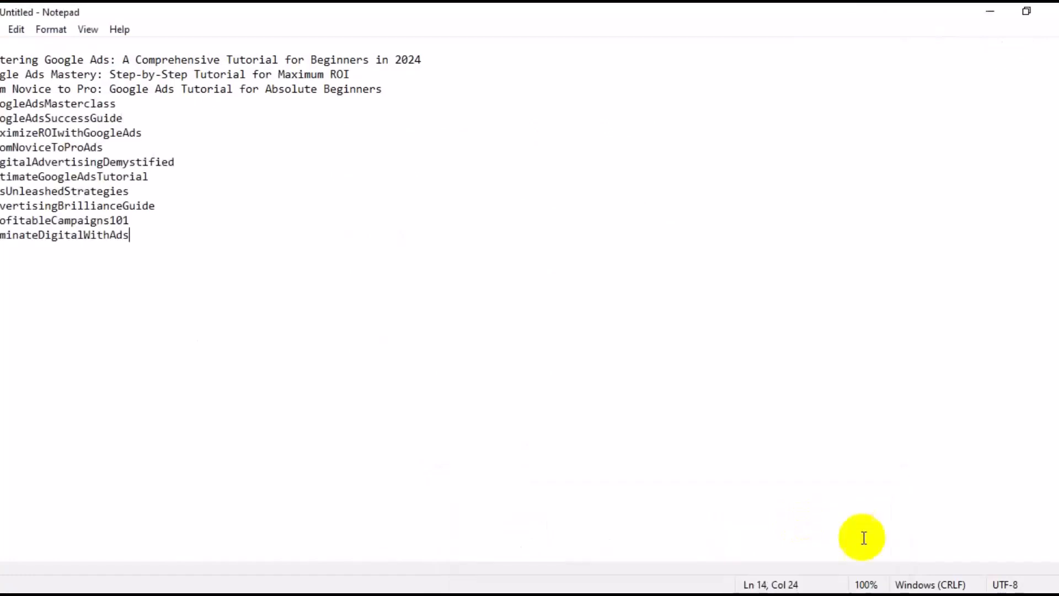